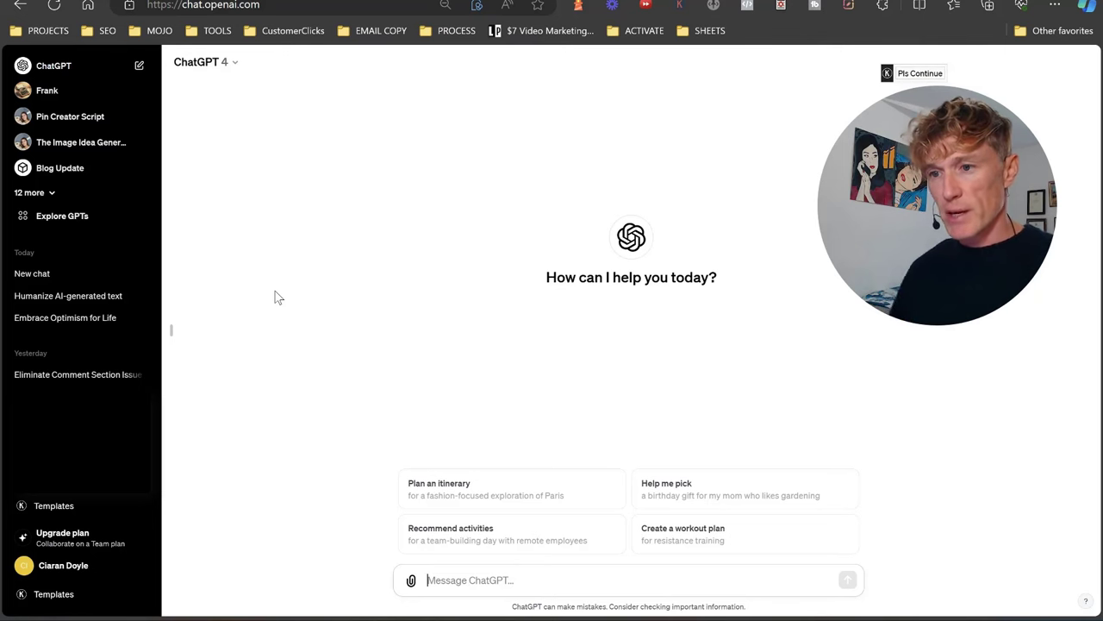
Open the Explore GPTs directory and scroll through its Featured and Trending picks.
{"action": "left_click", "coordinate": [89, 221]}
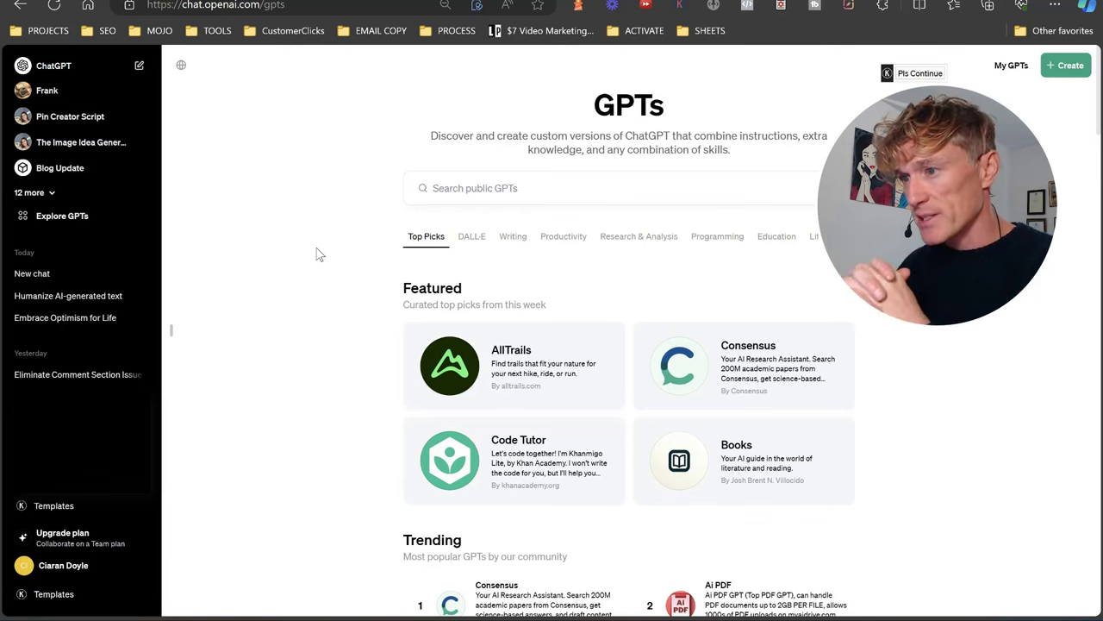
{"action": "left_click", "coordinate": [517, 194]}
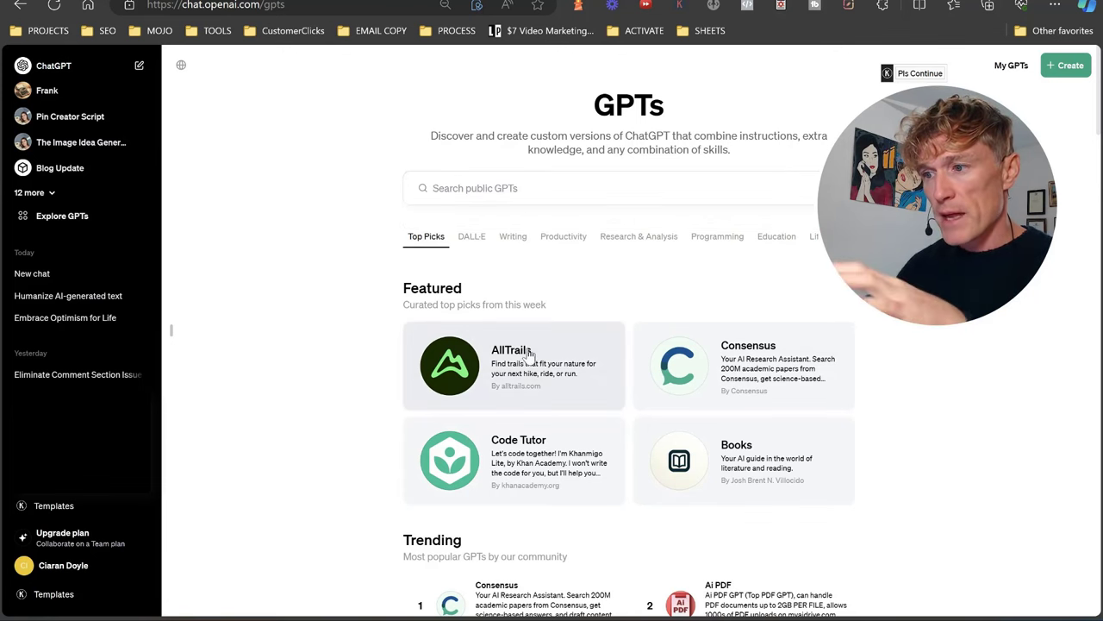
{"action": "scroll", "coordinate": [382, 339], "scroll_direction": "down", "scroll_amount": 1}
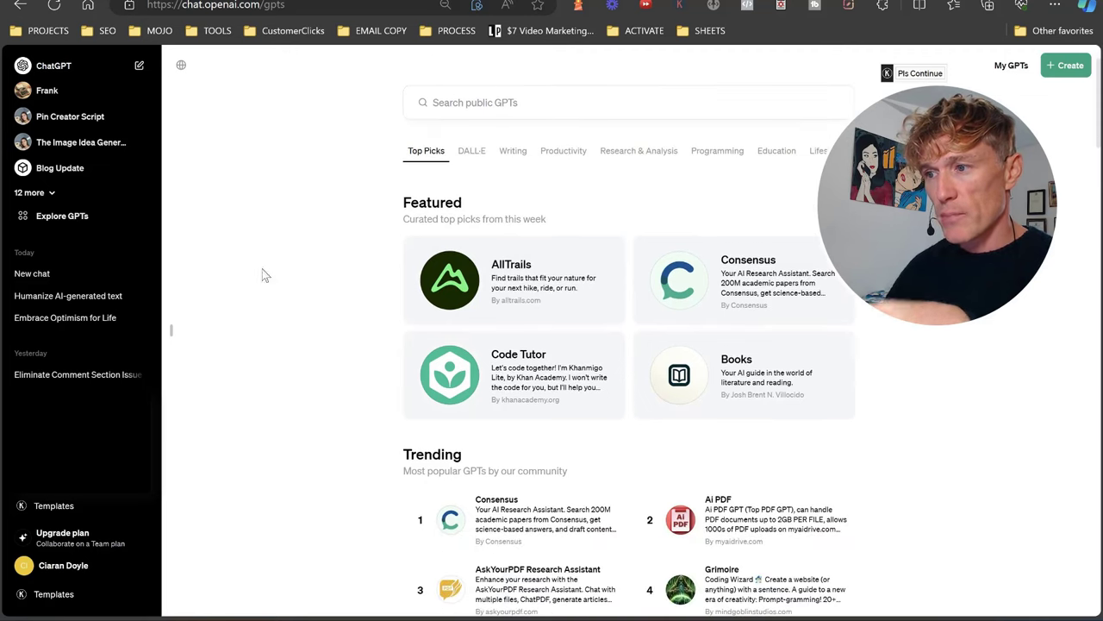
{"action": "scroll", "coordinate": [293, 293], "scroll_direction": "down", "scroll_amount": 1}
{"action": "scroll", "coordinate": [380, 379], "scroll_direction": "down", "scroll_amount": 1}
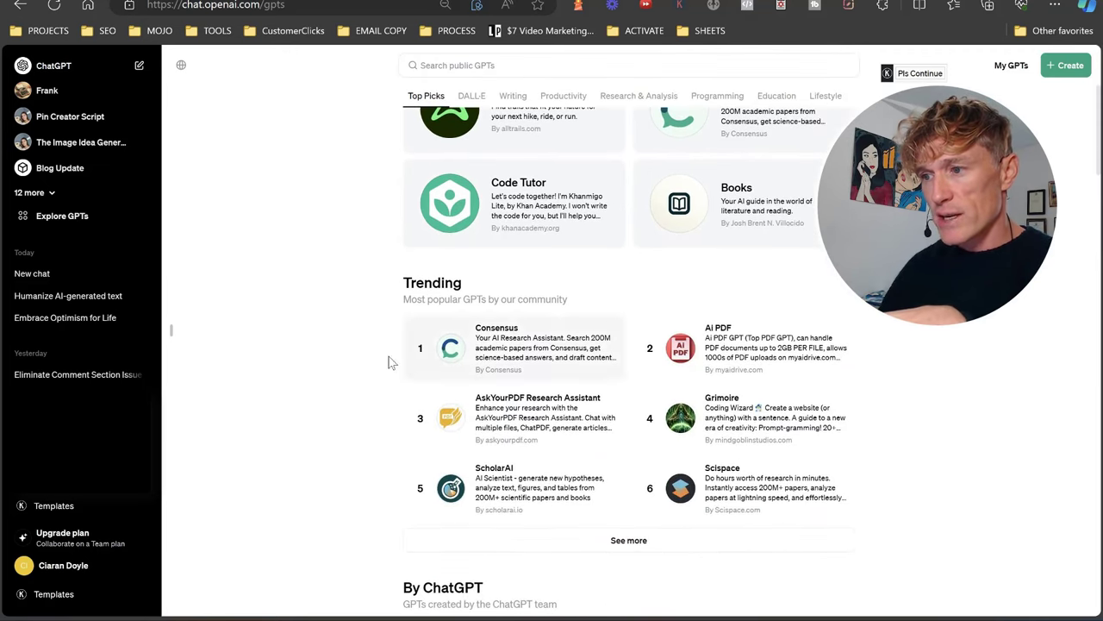
{"action": "scroll", "coordinate": [370, 370], "scroll_direction": "down", "scroll_amount": 2}
{"action": "scroll", "coordinate": [354, 378], "scroll_direction": "up", "scroll_amount": 1}
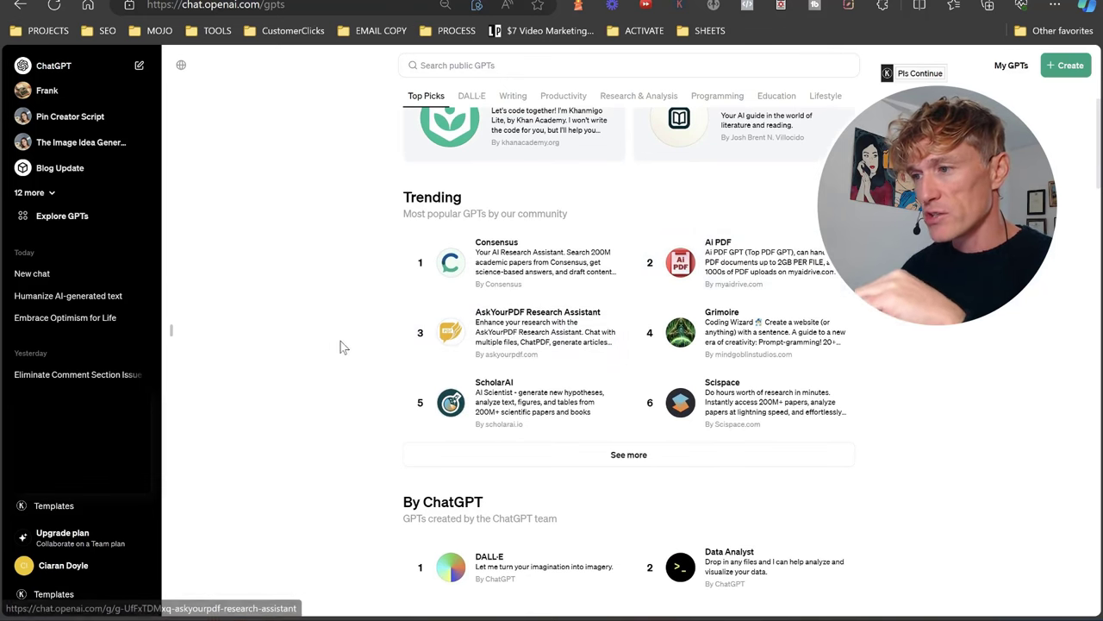
{"action": "scroll", "coordinate": [483, 301], "scroll_direction": "down", "scroll_amount": 1}
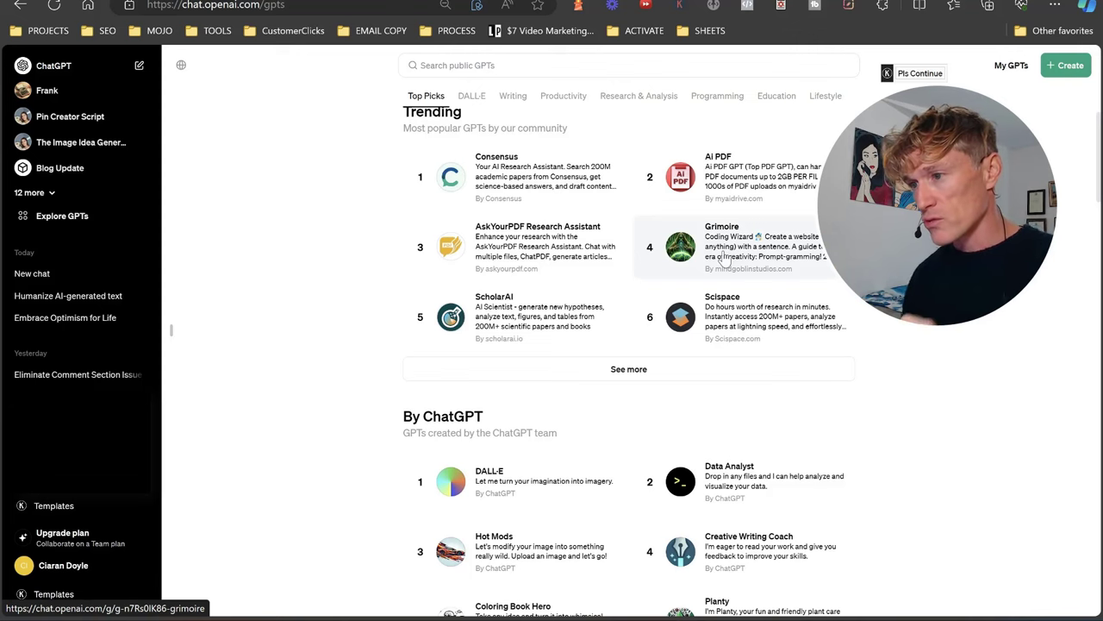
Browse the By ChatGPT, DALL·E and Writing category listings, then return to the top.
{"action": "scroll", "coordinate": [365, 264], "scroll_direction": "down", "scroll_amount": 2}
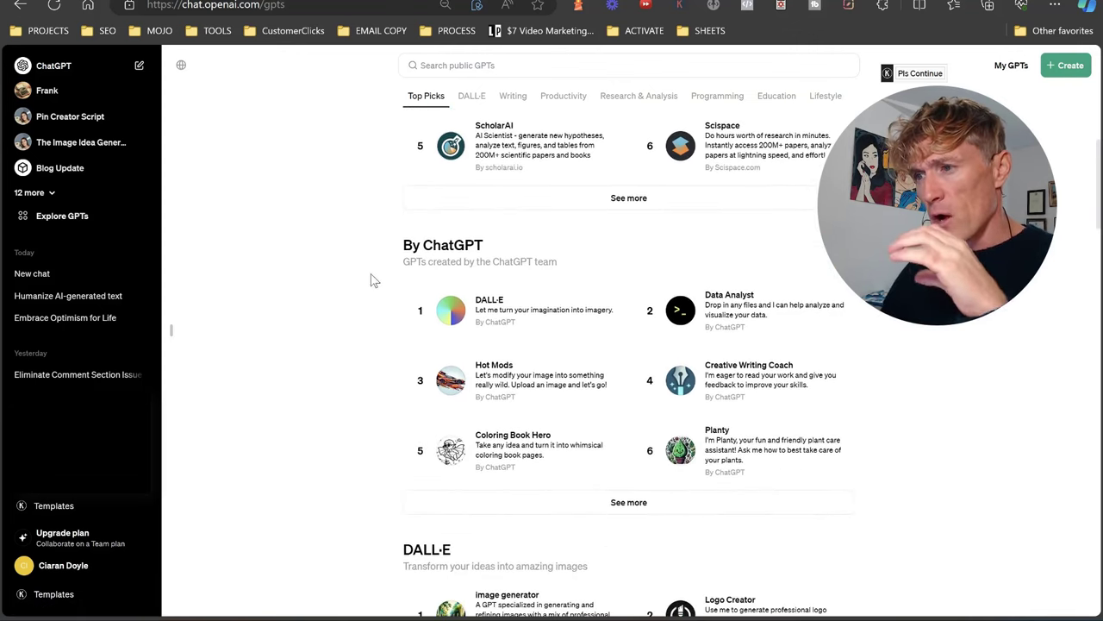
{"action": "scroll", "coordinate": [431, 276], "scroll_direction": "down", "scroll_amount": 1}
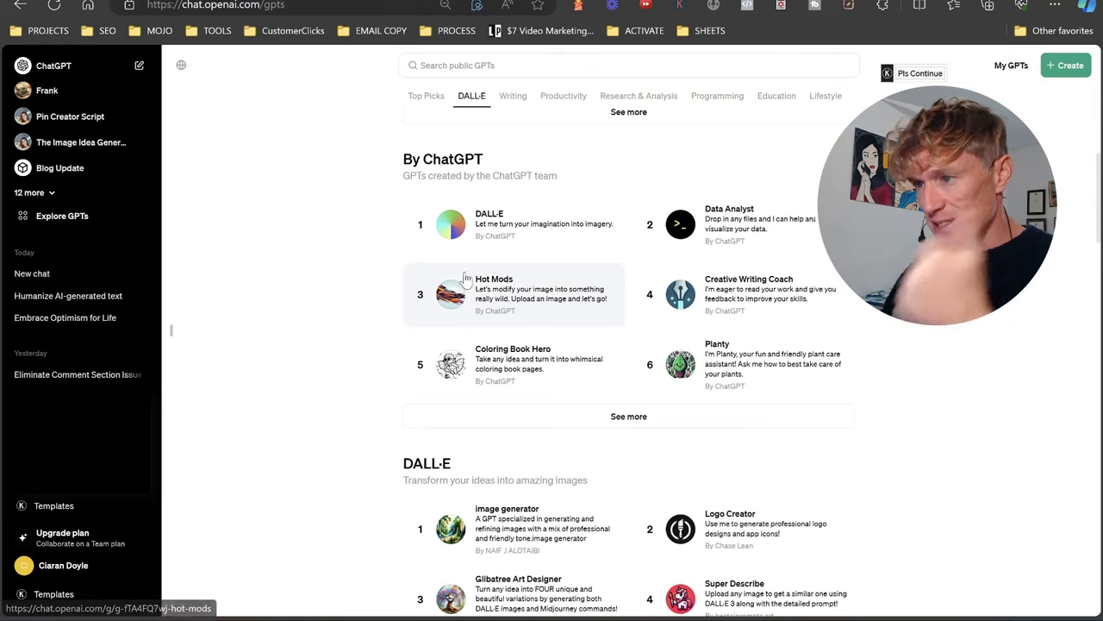
{"action": "scroll", "coordinate": [330, 328], "scroll_direction": "down", "scroll_amount": 4}
{"action": "scroll", "coordinate": [330, 328], "scroll_direction": "up", "scroll_amount": 1}
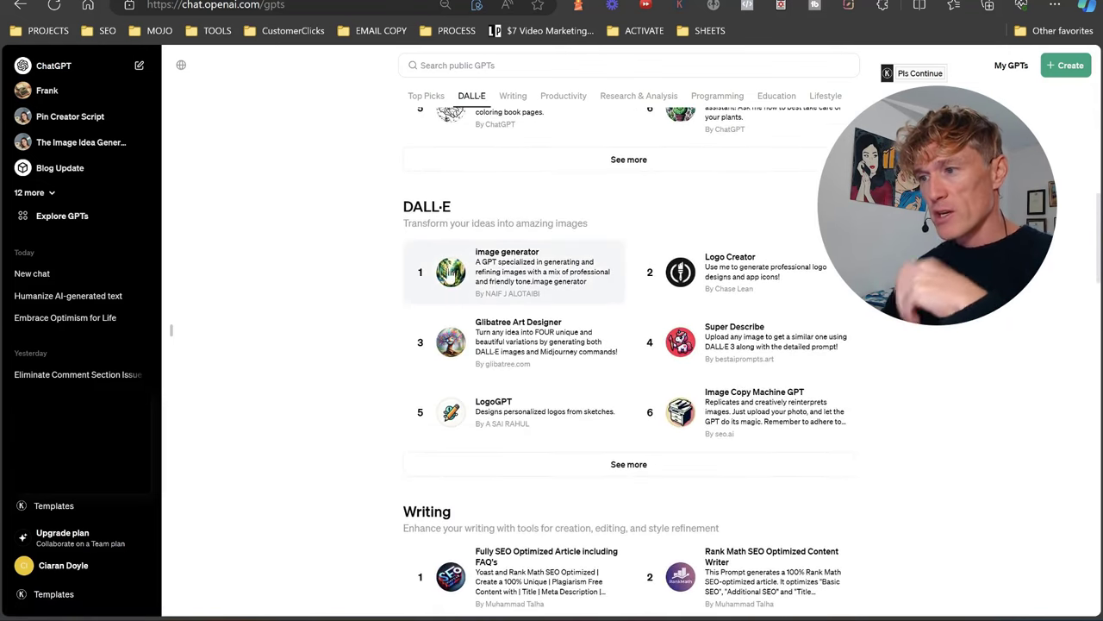
{"action": "scroll", "coordinate": [371, 277], "scroll_direction": "down", "scroll_amount": 3}
{"action": "scroll", "coordinate": [371, 278], "scroll_direction": "down", "scroll_amount": 1}
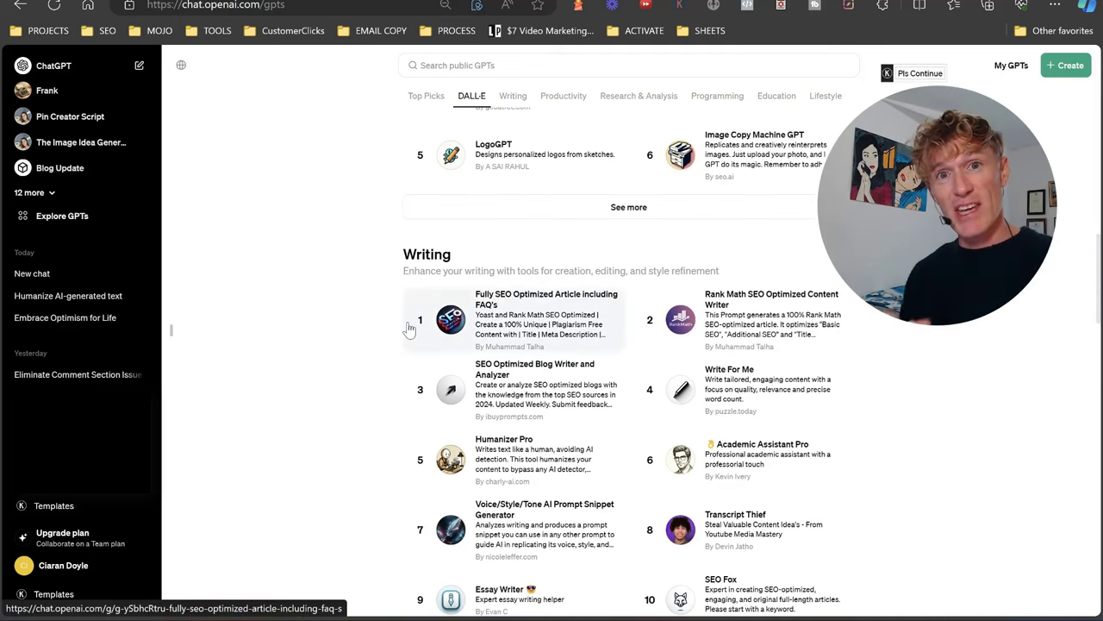
{"action": "scroll", "coordinate": [412, 323], "scroll_direction": "down", "scroll_amount": 1}
{"action": "scroll", "coordinate": [370, 280], "scroll_direction": "down", "scroll_amount": 3}
{"action": "scroll", "coordinate": [371, 278], "scroll_direction": "down", "scroll_amount": 1}
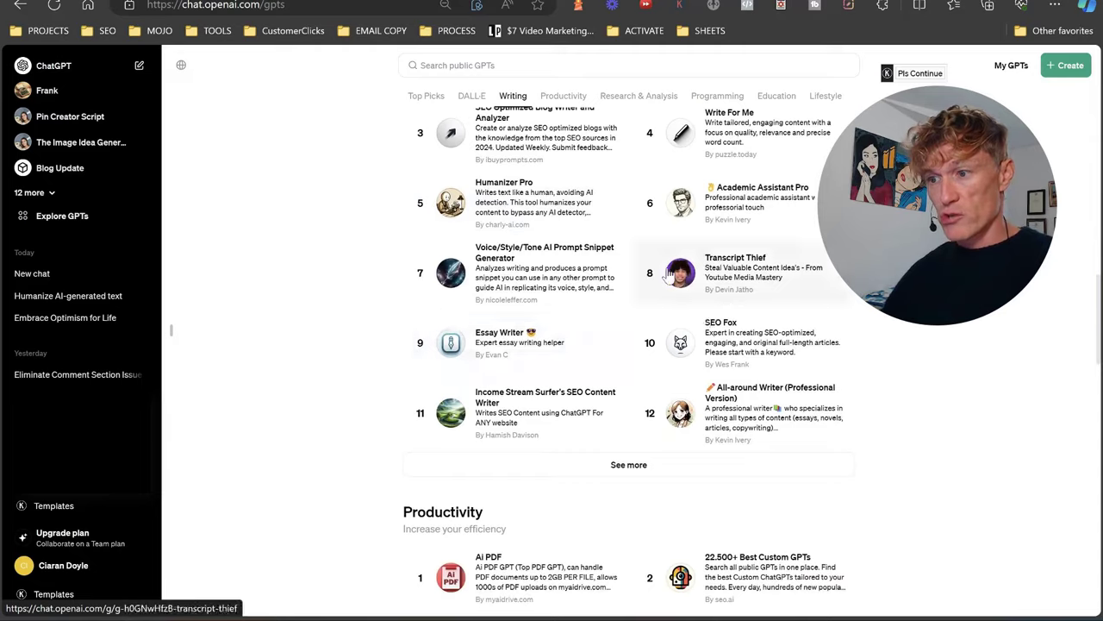
{"action": "scroll", "coordinate": [664, 330], "scroll_direction": "up", "scroll_amount": 2}
{"action": "scroll", "coordinate": [563, 315], "scroll_direction": "up", "scroll_amount": 2}
{"action": "scroll", "coordinate": [562, 312], "scroll_direction": "up", "scroll_amount": 3}
{"action": "scroll", "coordinate": [562, 309], "scroll_direction": "up", "scroll_amount": 3}
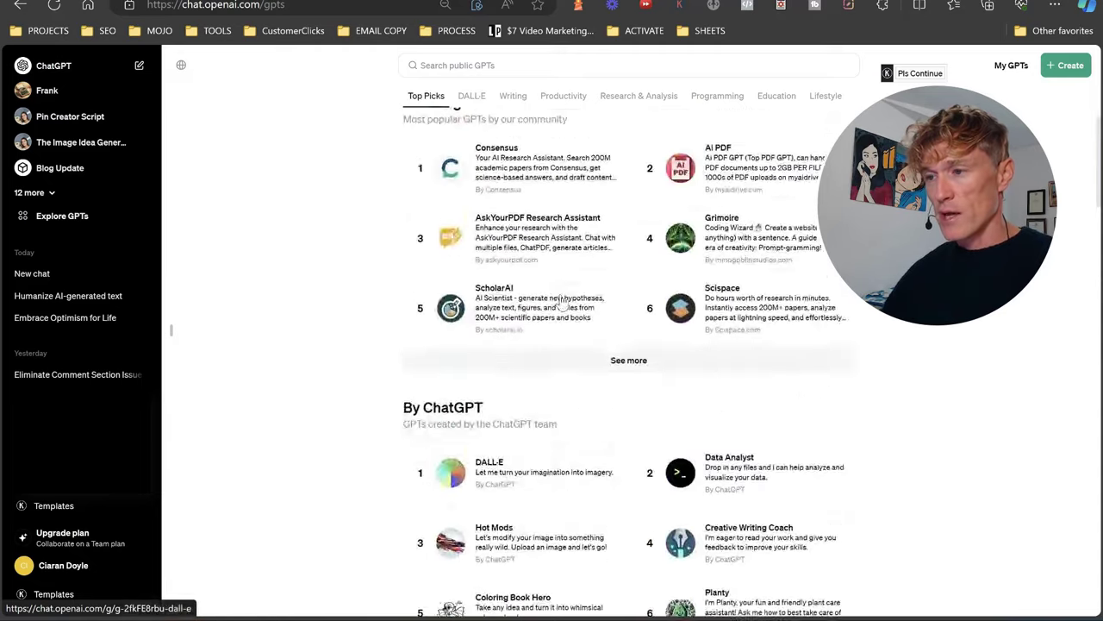
{"action": "scroll", "coordinate": [561, 302], "scroll_direction": "up", "scroll_amount": 2}
{"action": "scroll", "coordinate": [559, 304], "scroll_direction": "up", "scroll_amount": 3}
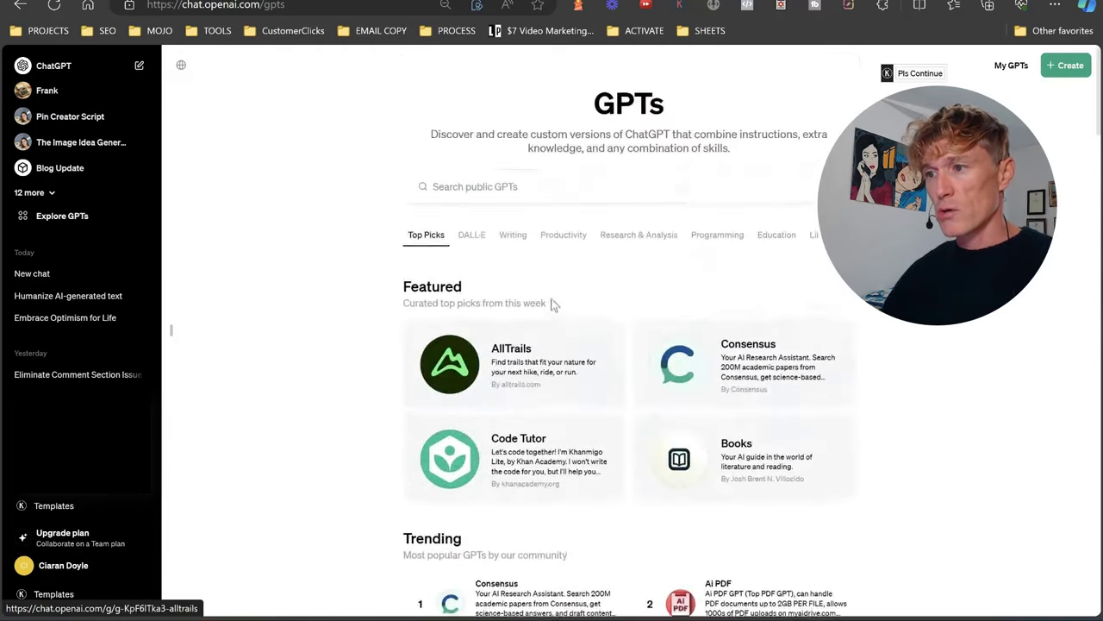
Open the Rank Math SEO Optimized Content Writer GPT from the Writing category.
{"action": "left_click", "coordinate": [505, 243]}
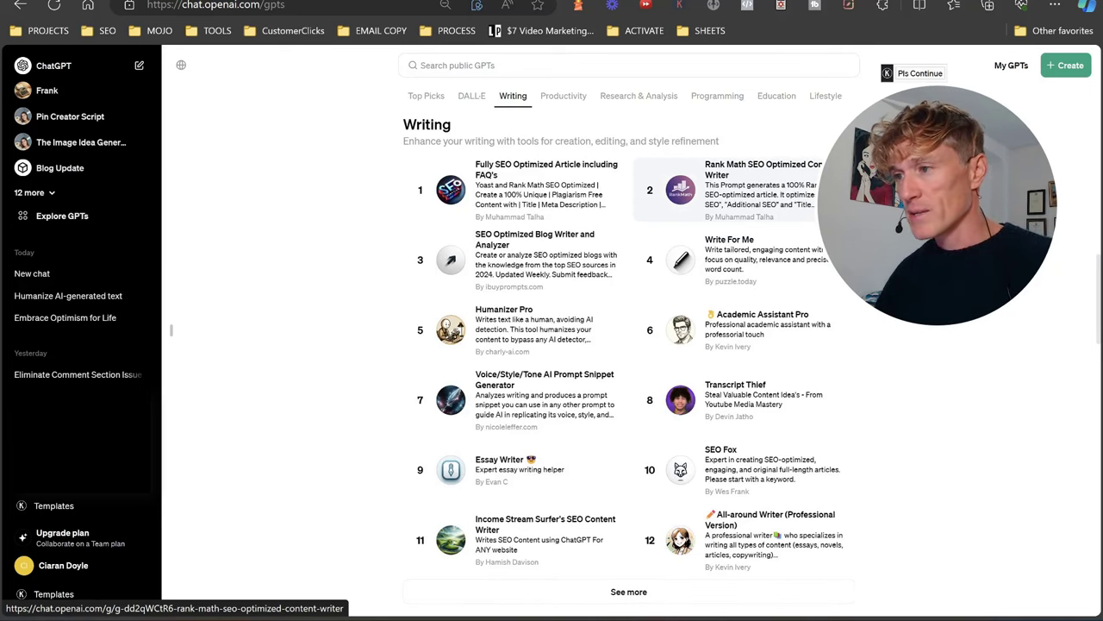
{"action": "left_click", "coordinate": [712, 210]}
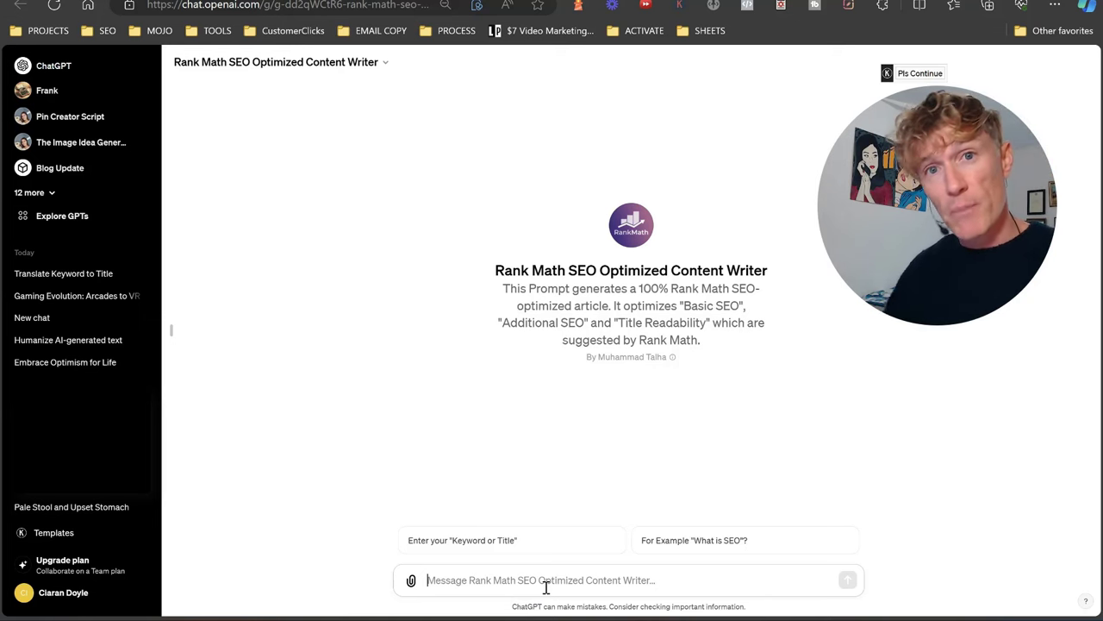
Send the keyword 'how to be optimistic in life' to the Rank Math GPT.
{"action": "type", "text": "How to be optimistic in life"}
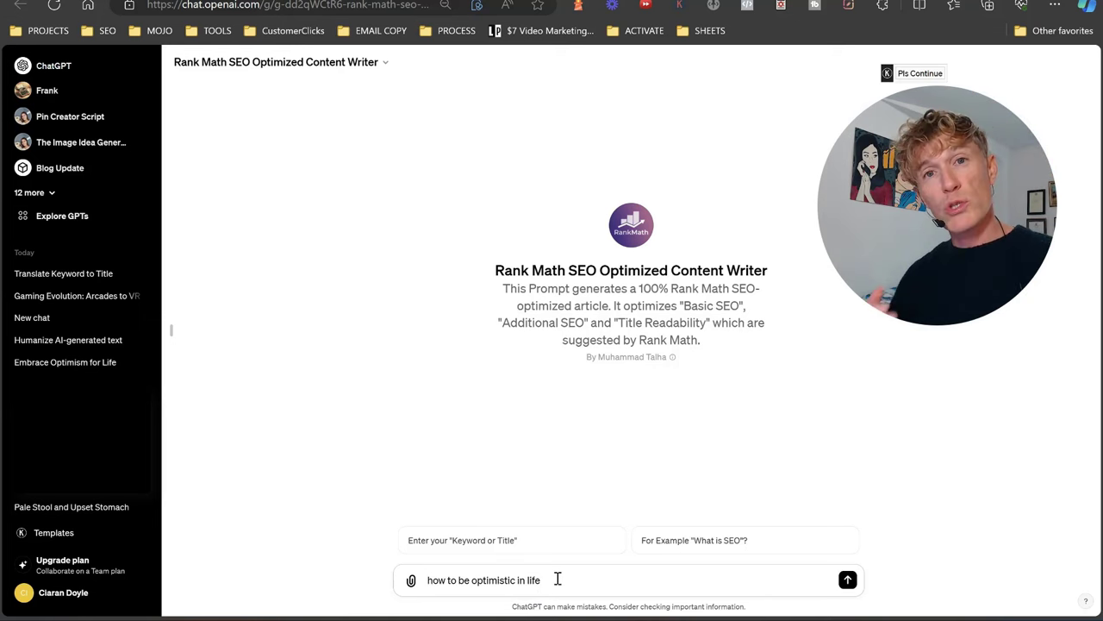
{"action": "key", "text": "Return"}
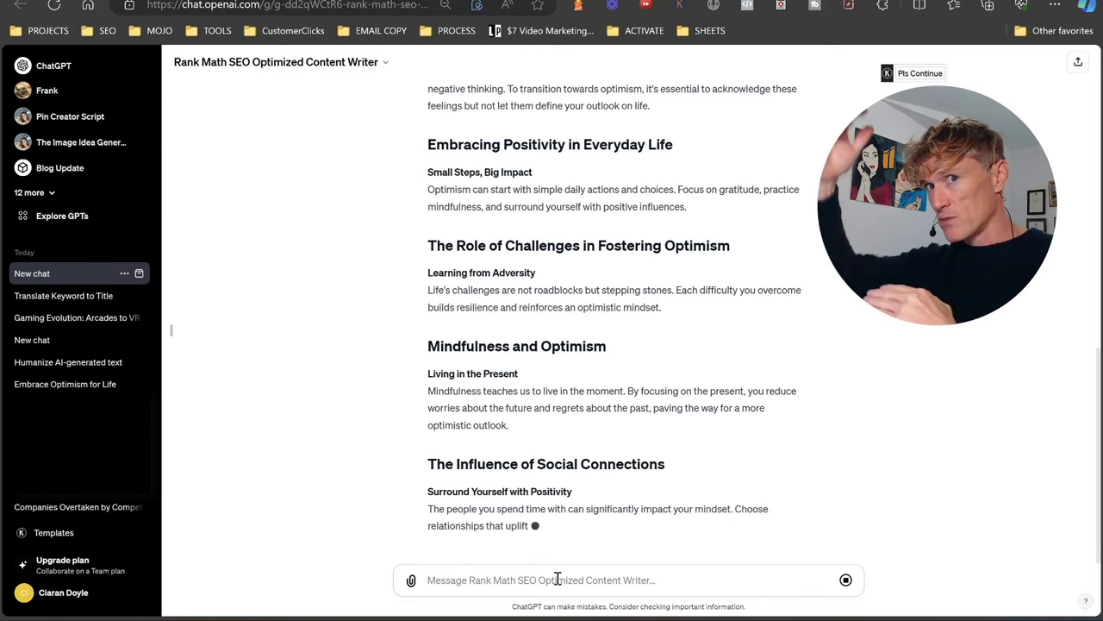
Scroll through the generated optimism outline down to its conclusion and FAQs.
{"action": "scroll", "coordinate": [500, 534], "scroll_direction": "up", "scroll_amount": 15}
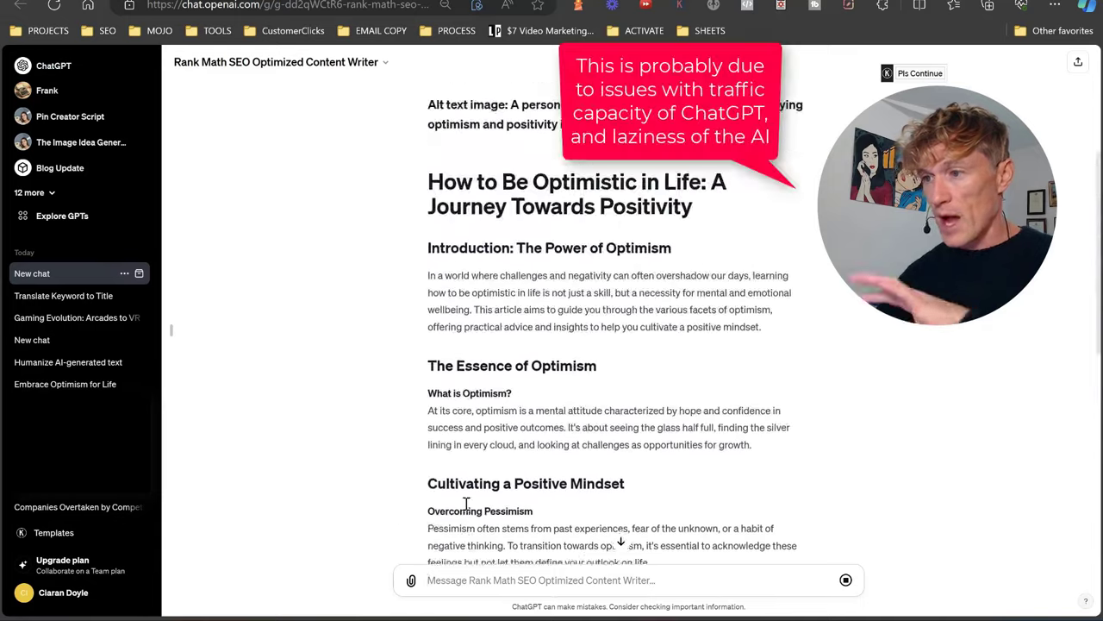
{"action": "scroll", "coordinate": [431, 431], "scroll_direction": "up", "scroll_amount": 5}
{"action": "scroll", "coordinate": [401, 387], "scroll_direction": "down", "scroll_amount": 1}
{"action": "scroll", "coordinate": [401, 387], "scroll_direction": "down", "scroll_amount": 3}
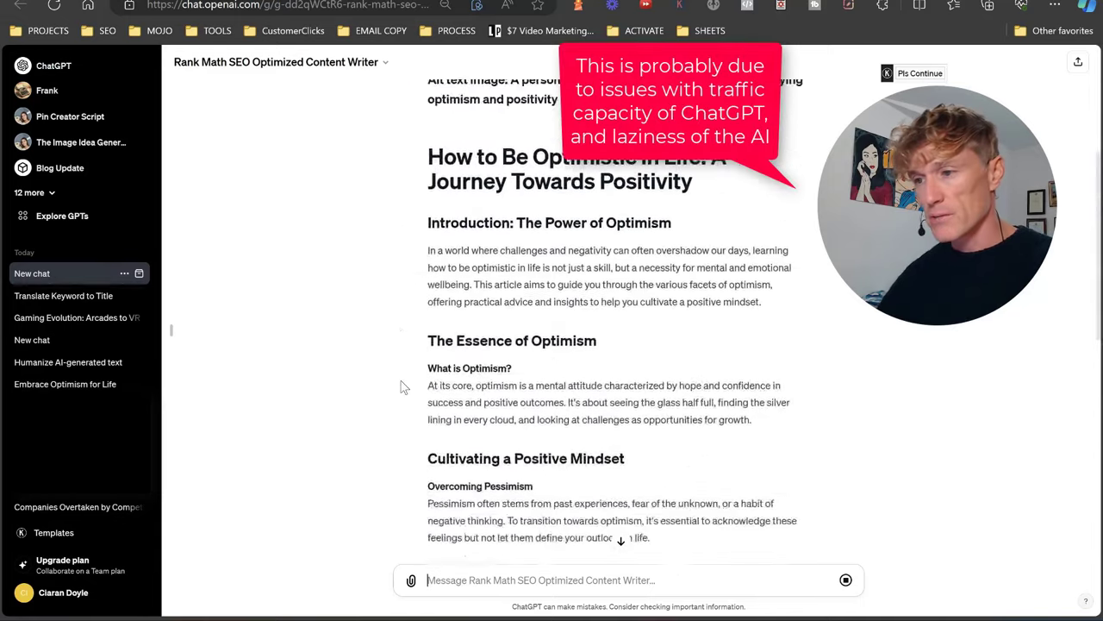
{"action": "scroll", "coordinate": [401, 387], "scroll_direction": "down", "scroll_amount": 4}
{"action": "scroll", "coordinate": [400, 387], "scroll_direction": "down", "scroll_amount": 1}
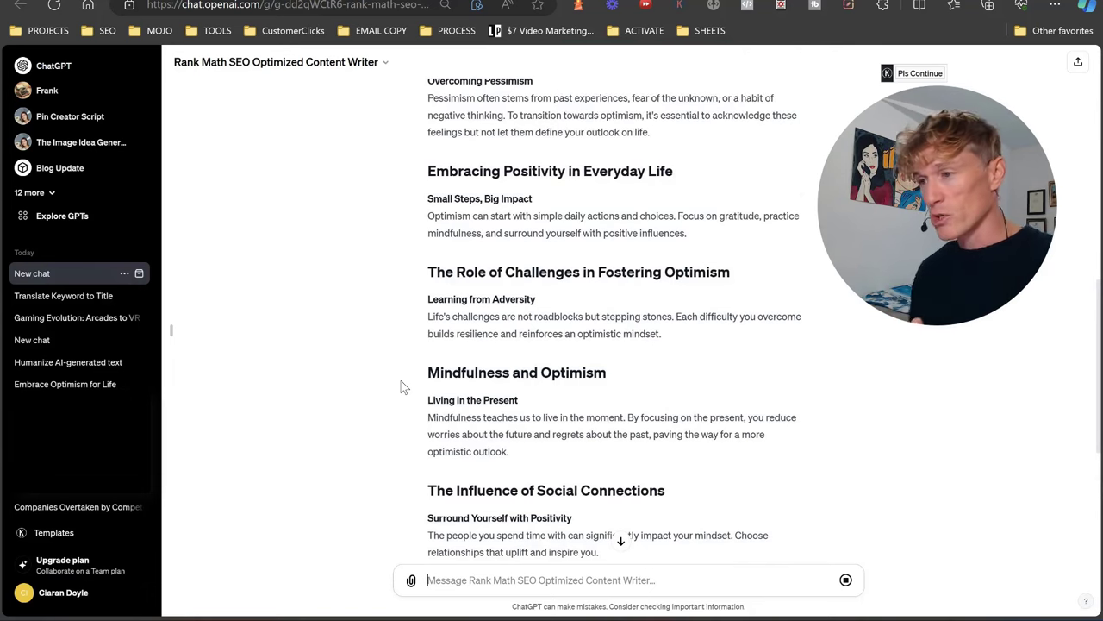
{"action": "scroll", "coordinate": [388, 384], "scroll_direction": "down", "scroll_amount": 2}
{"action": "scroll", "coordinate": [381, 382], "scroll_direction": "down", "scroll_amount": 4}
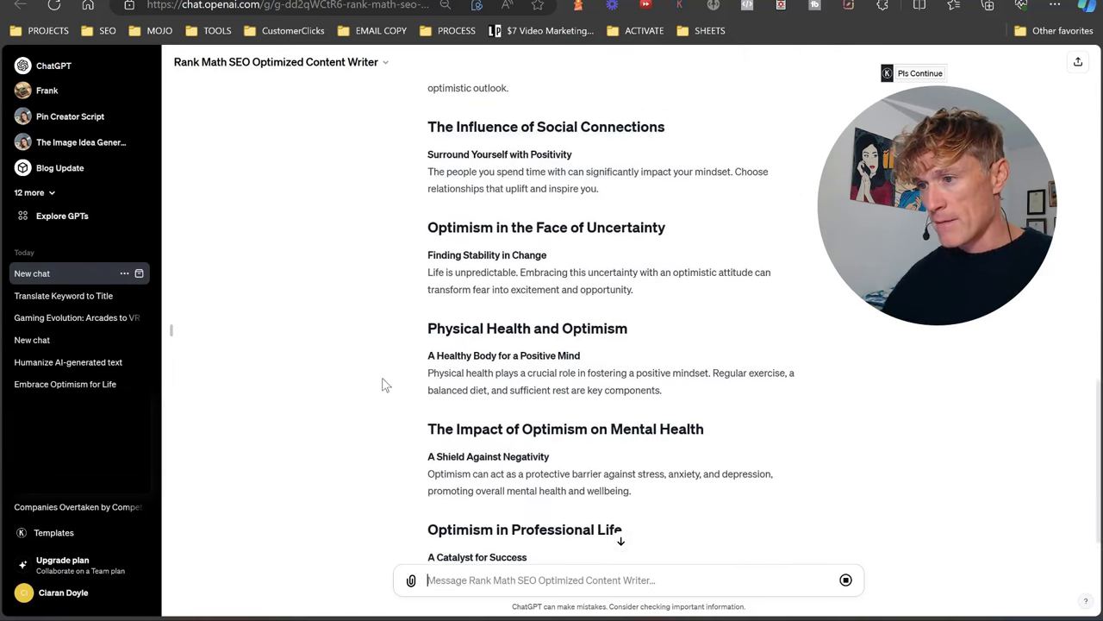
{"action": "scroll", "coordinate": [371, 345], "scroll_direction": "down", "scroll_amount": 2}
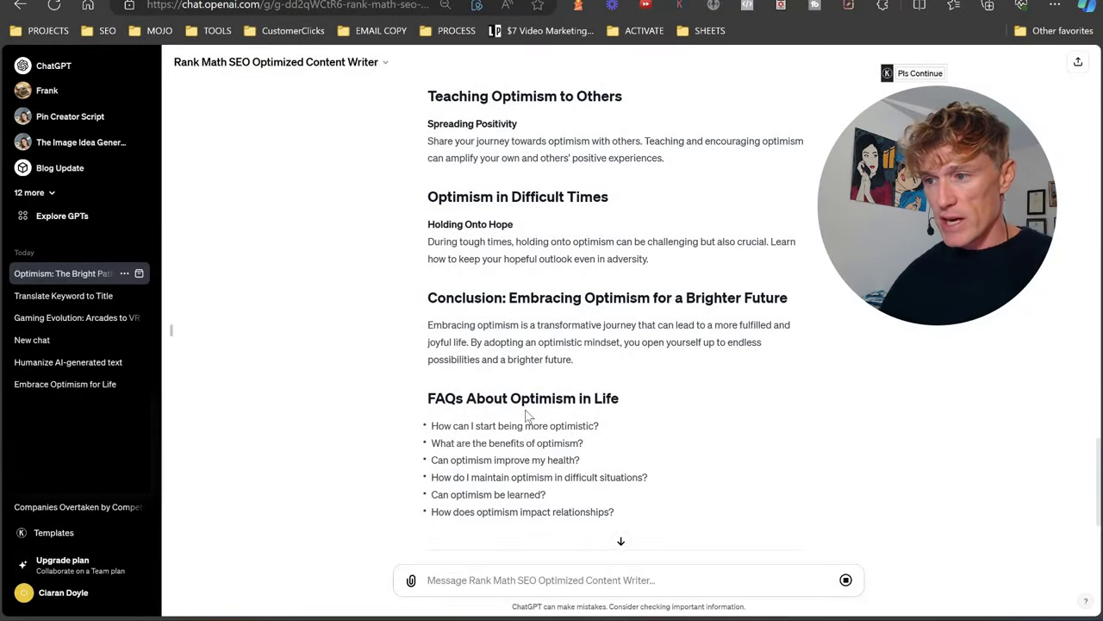
{"action": "scroll", "coordinate": [565, 391], "scroll_direction": "up", "scroll_amount": 3}
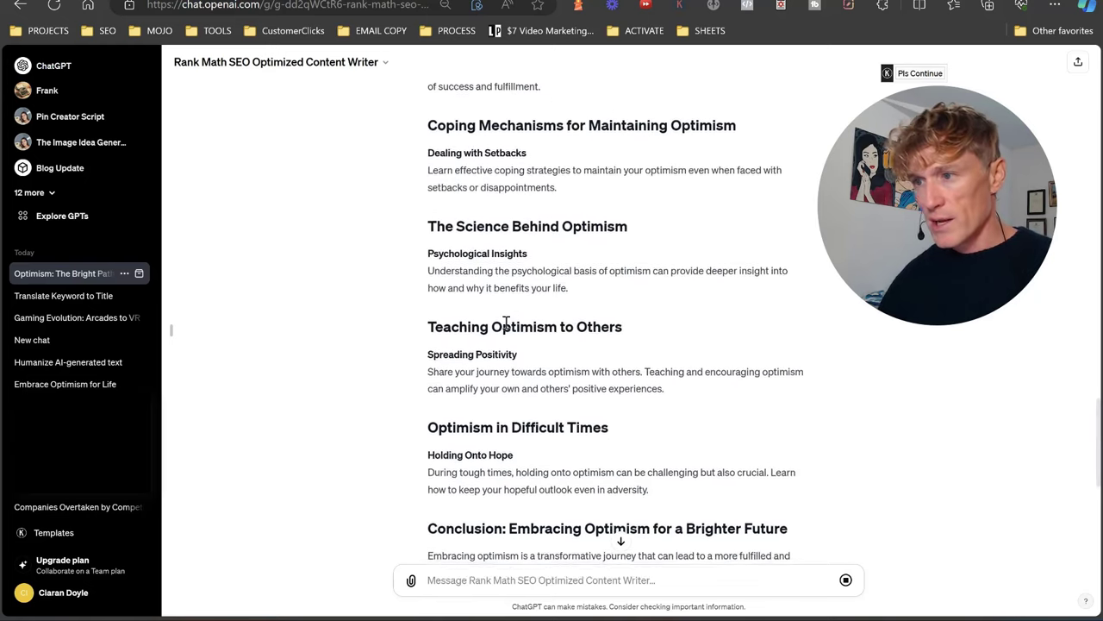
{"action": "scroll", "coordinate": [505, 320], "scroll_direction": "up", "scroll_amount": 1}
{"action": "scroll", "coordinate": [481, 341], "scroll_direction": "down", "scroll_amount": 2}
{"action": "scroll", "coordinate": [481, 340], "scroll_direction": "down", "scroll_amount": 1}
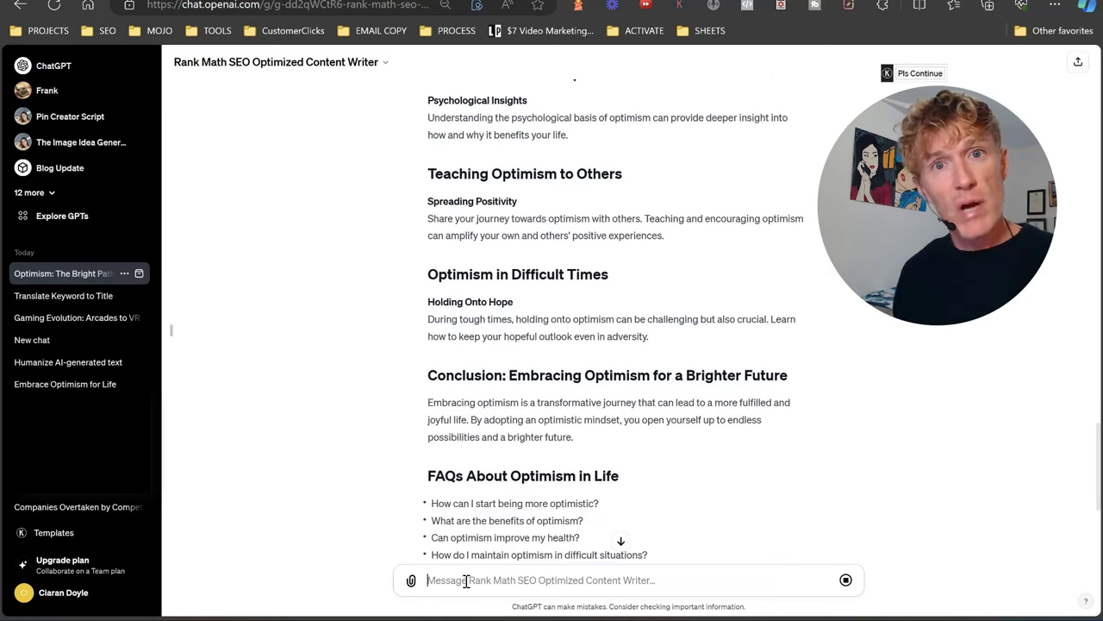
Ask the GPT to 'write this full article for me now from this outline'.
{"action": "type", "text": "can you write this full article for me now from this outline"}
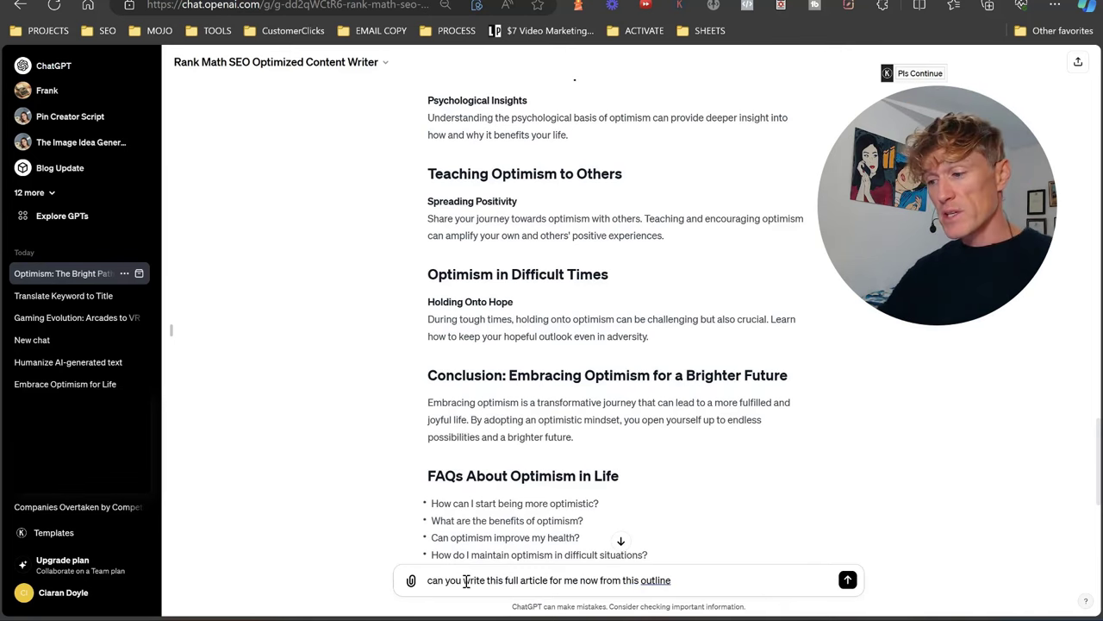
{"action": "key", "text": "Return"}
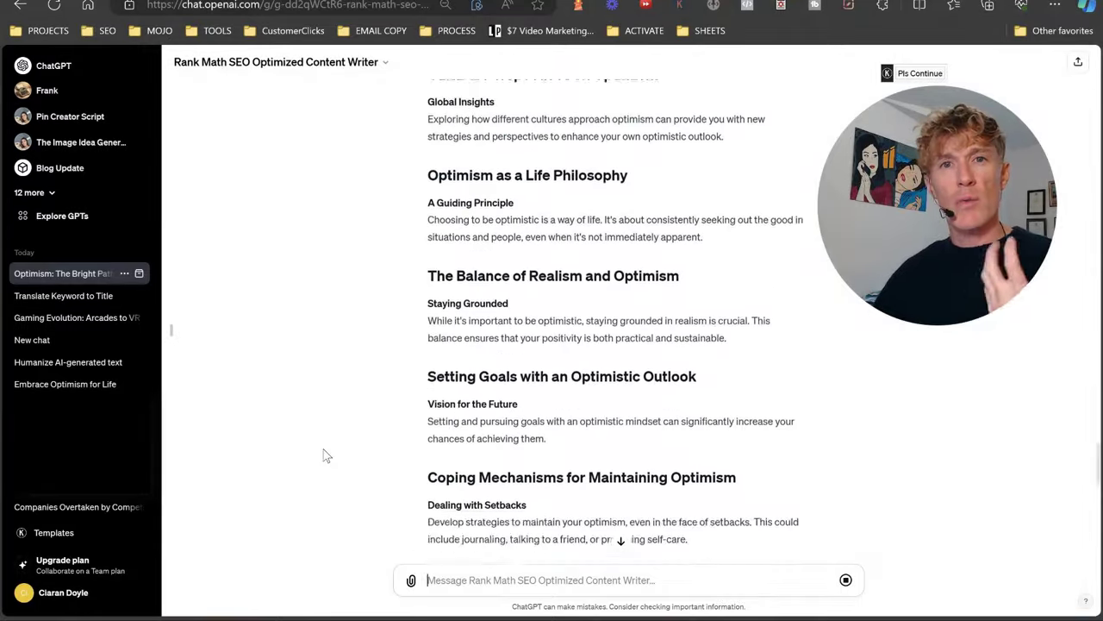
{"action": "scroll", "coordinate": [323, 450], "scroll_direction": "down", "scroll_amount": 4}
{"action": "scroll", "coordinate": [319, 447], "scroll_direction": "down", "scroll_amount": 1}
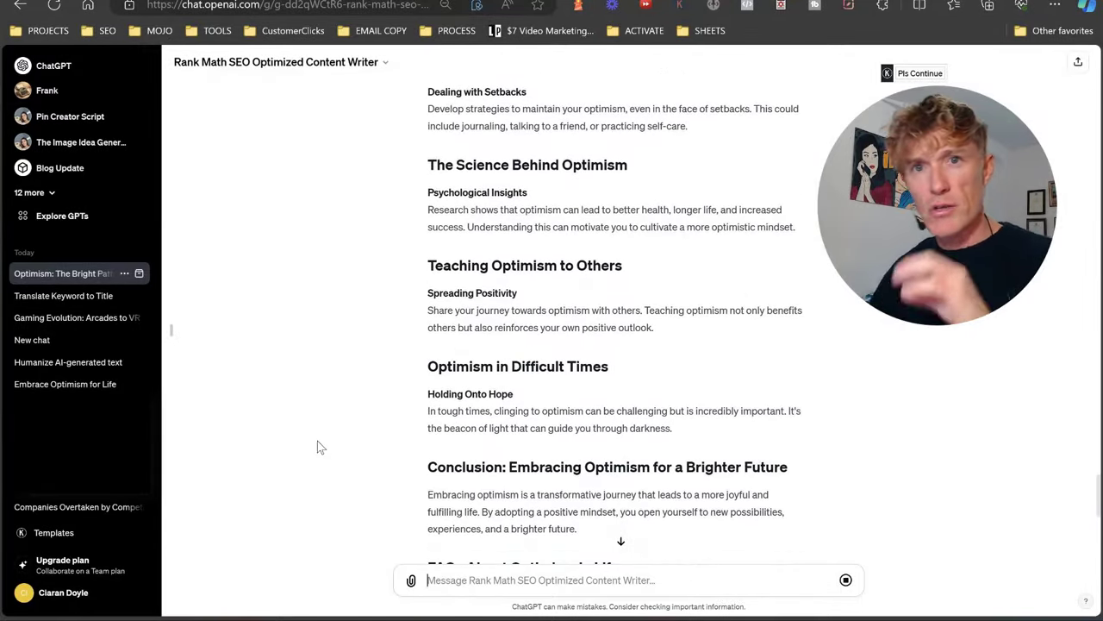
{"action": "scroll", "coordinate": [317, 444], "scroll_direction": "down", "scroll_amount": 1}
{"action": "scroll", "coordinate": [316, 440], "scroll_direction": "down", "scroll_amount": 1}
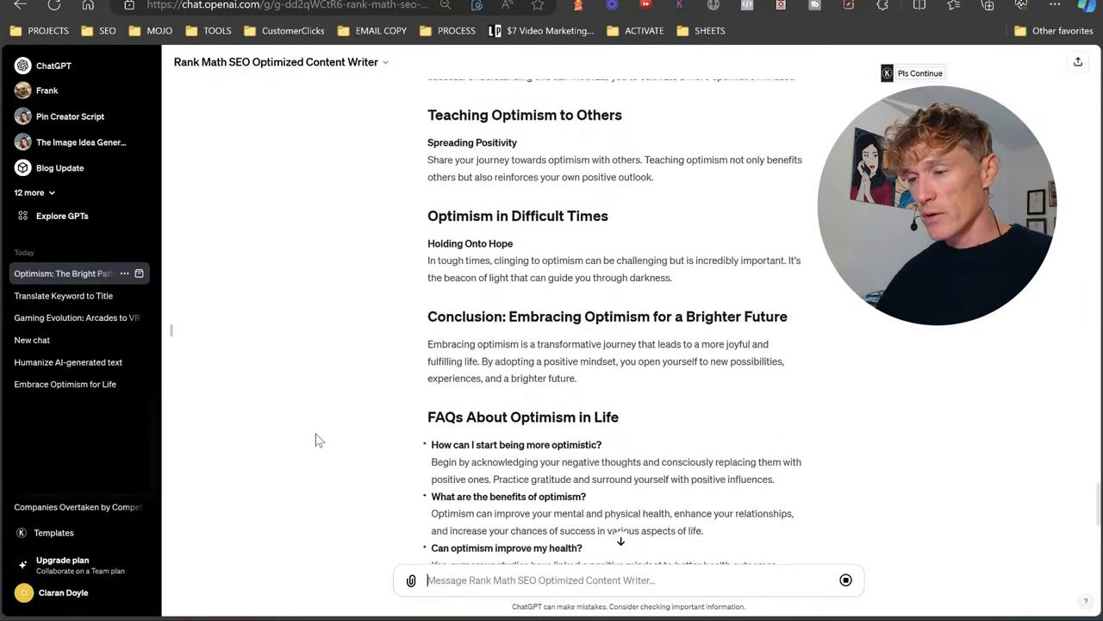
{"action": "scroll", "coordinate": [315, 357], "scroll_direction": "down", "scroll_amount": 1}
{"action": "scroll", "coordinate": [566, 266], "scroll_direction": "down", "scroll_amount": 2}
{"action": "scroll", "coordinate": [506, 256], "scroll_direction": "down", "scroll_amount": 1}
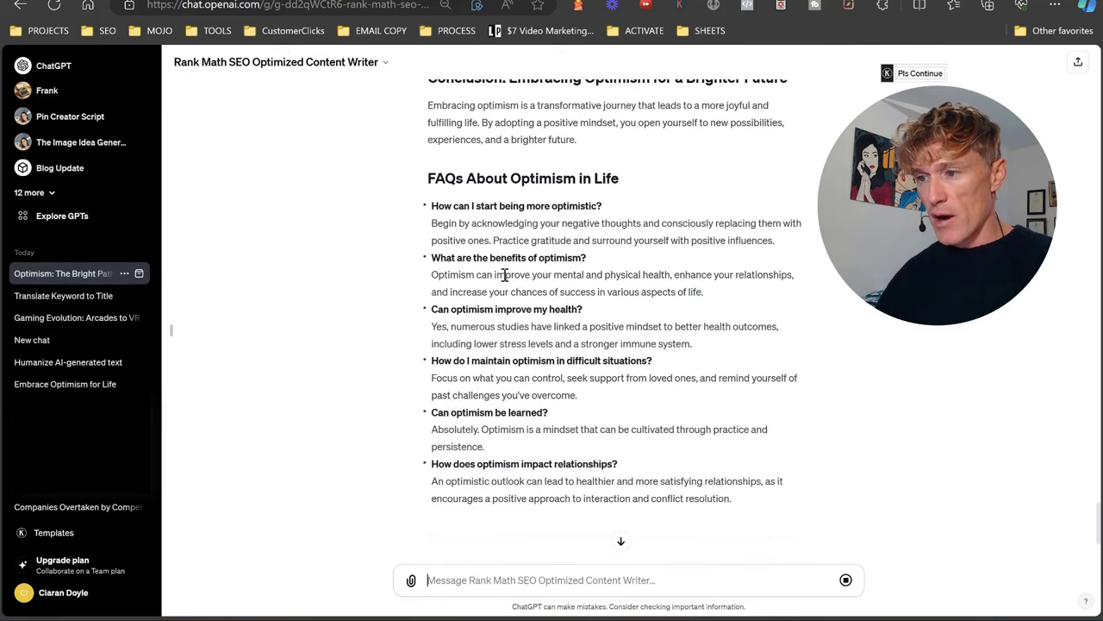
Select the generated article text from its end up to the title.
{"action": "scroll", "coordinate": [435, 259], "scroll_direction": "up", "scroll_amount": 3}
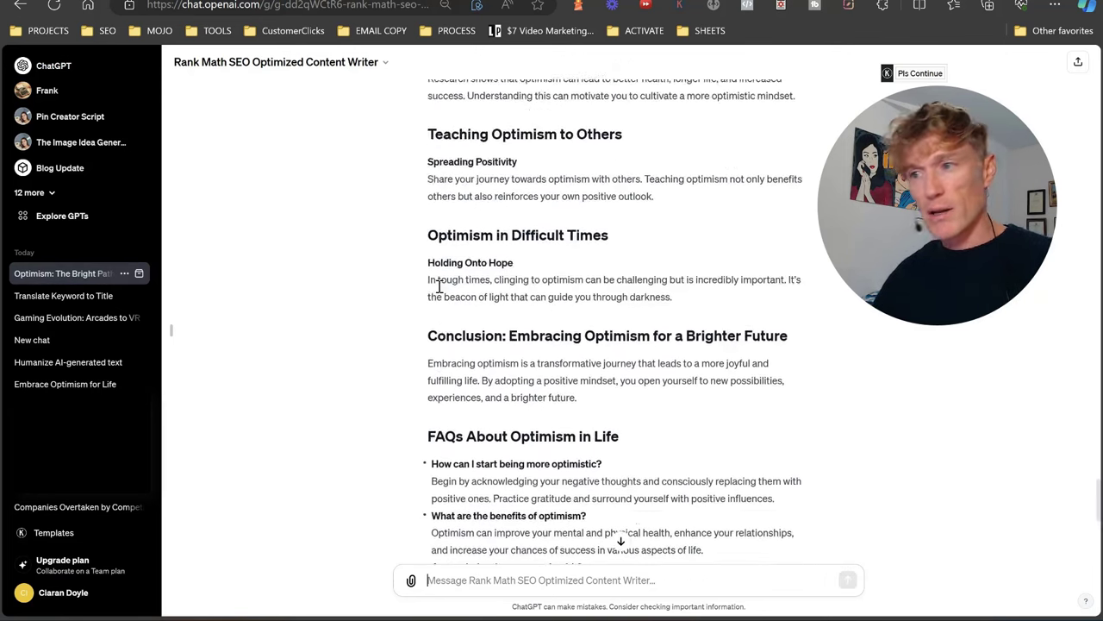
{"action": "scroll", "coordinate": [431, 288], "scroll_direction": "up", "scroll_amount": 1}
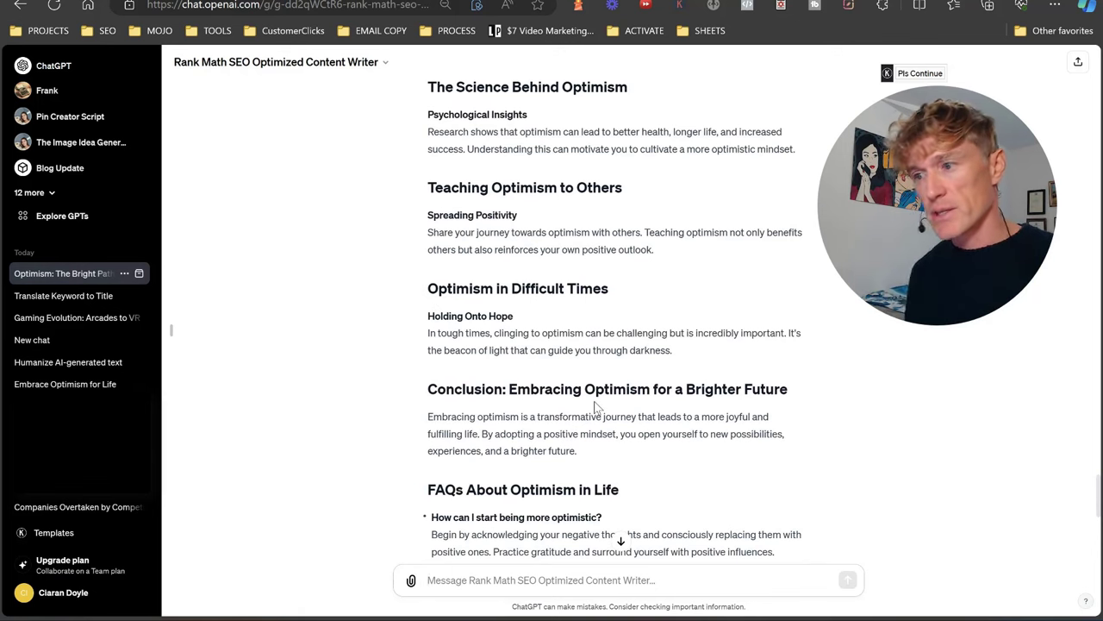
{"action": "left_click_drag", "start_coordinate": [569, 456], "coordinate": [433, 284]}
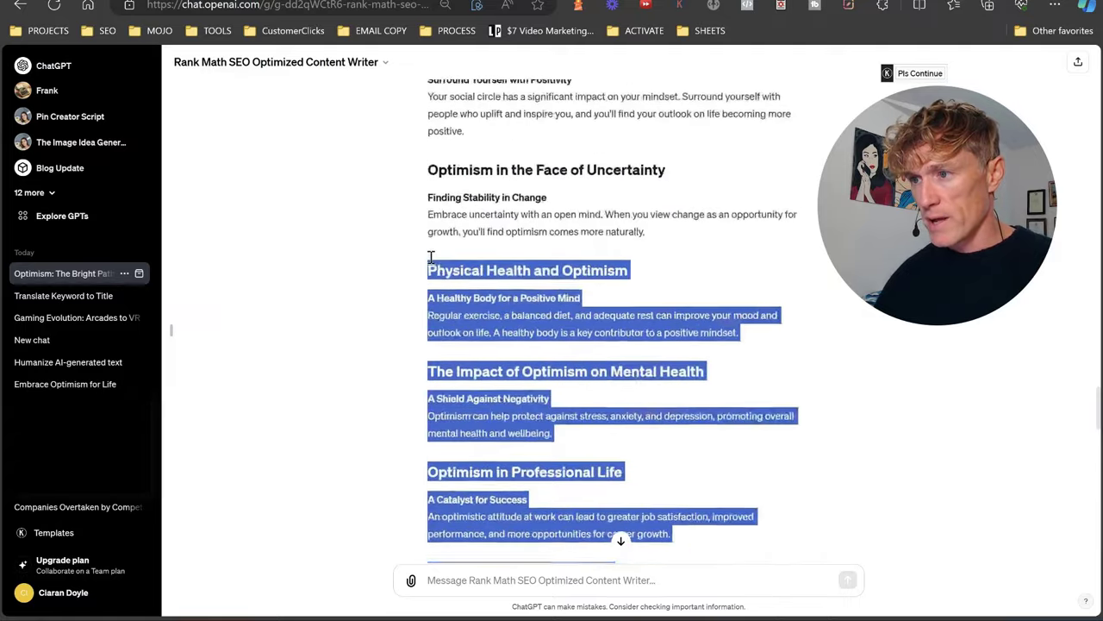
{"action": "mouse_move", "coordinate": [434, 285]}
{"action": "left_mouse_down"}
{"action": "mouse_move", "coordinate": [424, 220]}
{"action": "mouse_move", "coordinate": [428, 251]}
{"action": "left_mouse_up"}
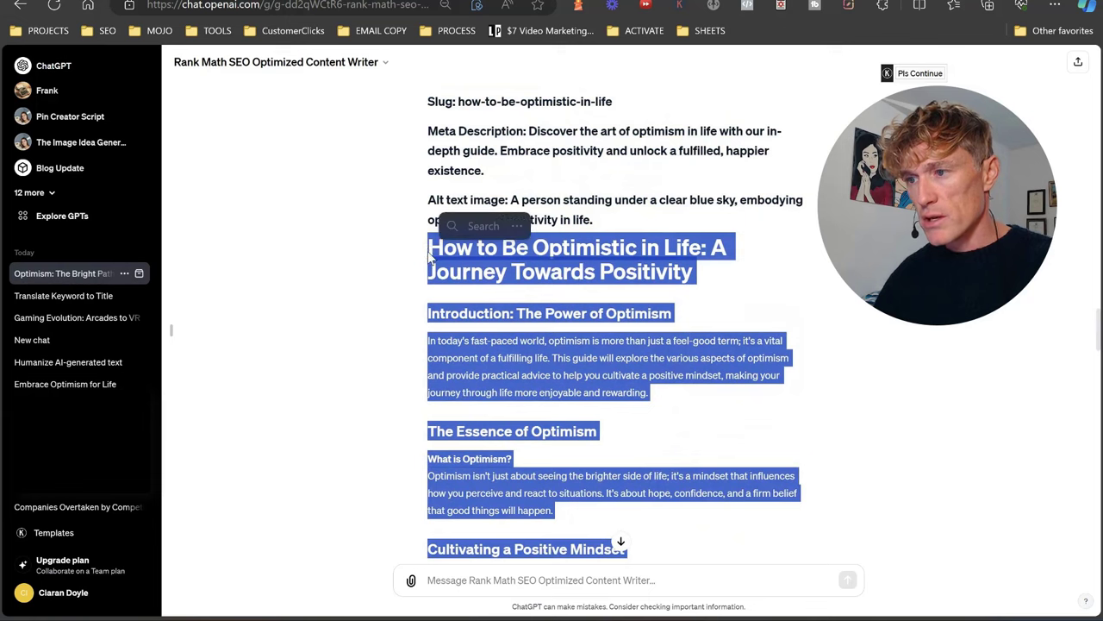
Search the GPT store for 'humanize' and open the Humanize AI GPT.
{"action": "left_click", "coordinate": [79, 224]}
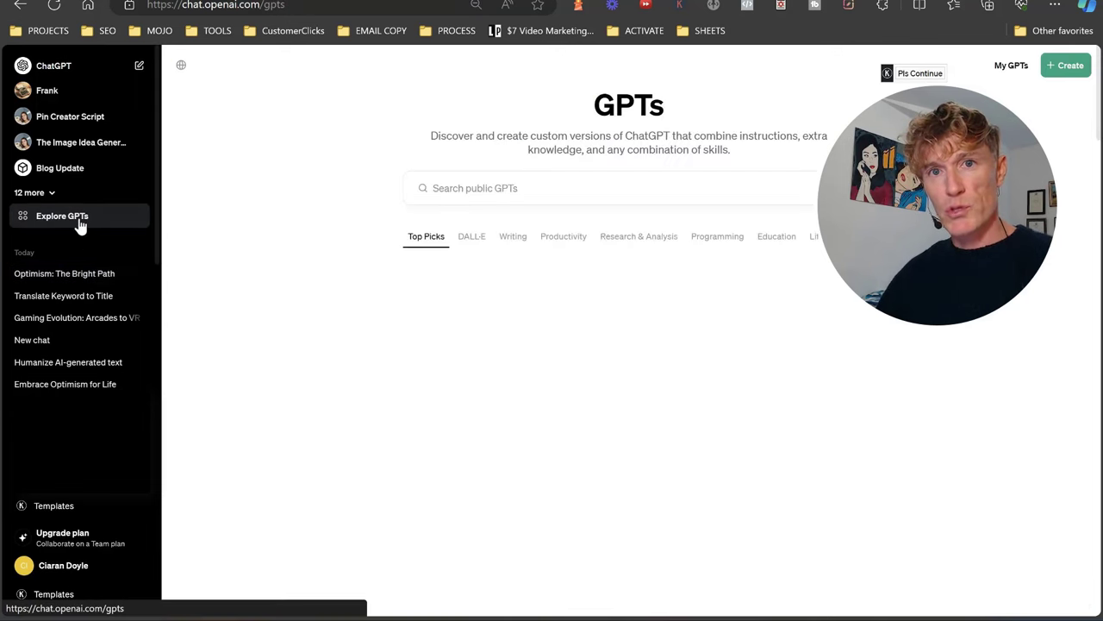
{"action": "left_click", "coordinate": [610, 193]}
{"action": "type", "text": "H"}
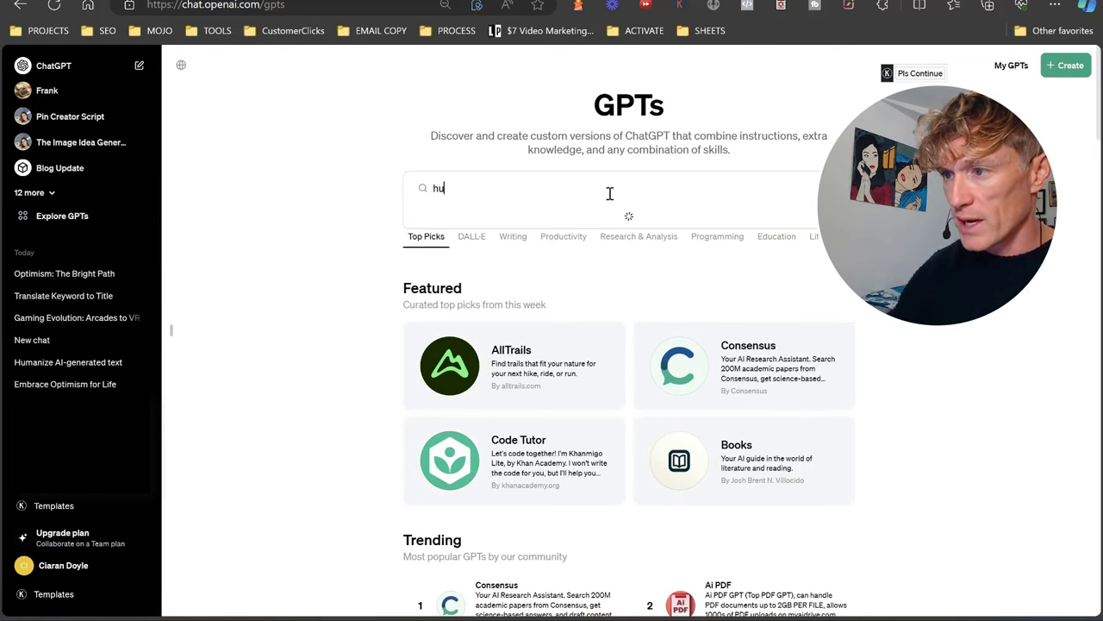
{"action": "type", "text": "manize"}
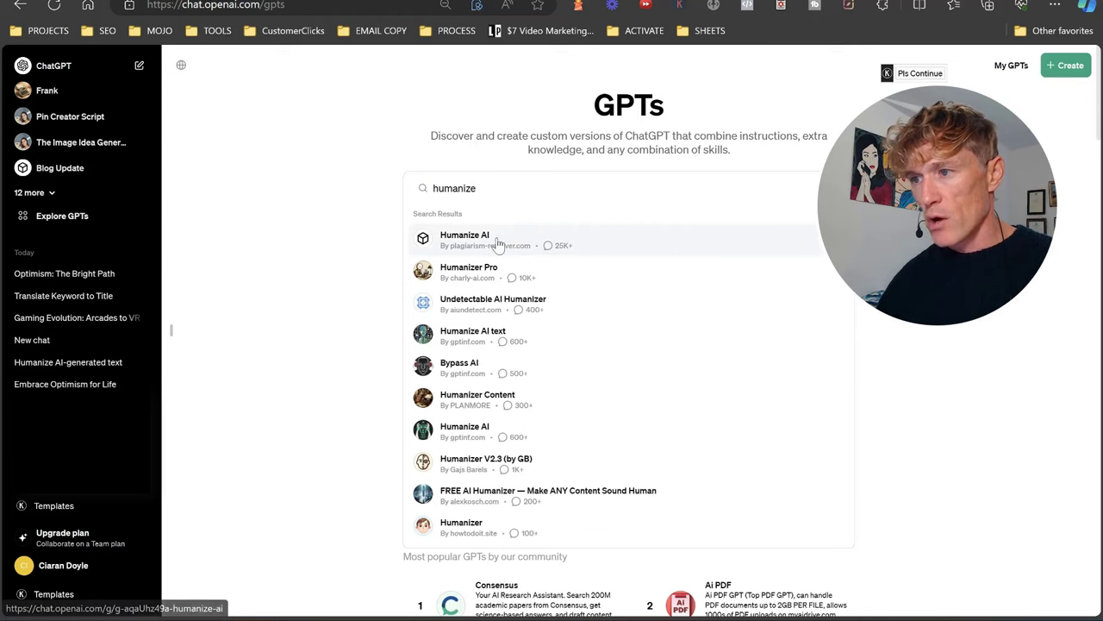
{"action": "left_click", "coordinate": [498, 241]}
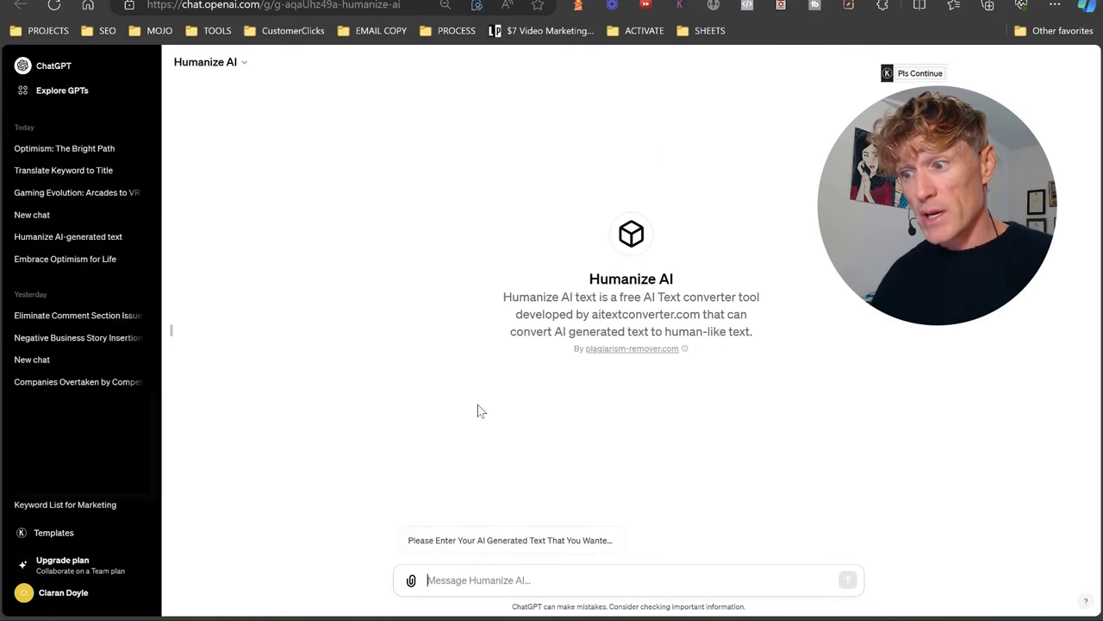
{"action": "left_click", "coordinate": [516, 566]}
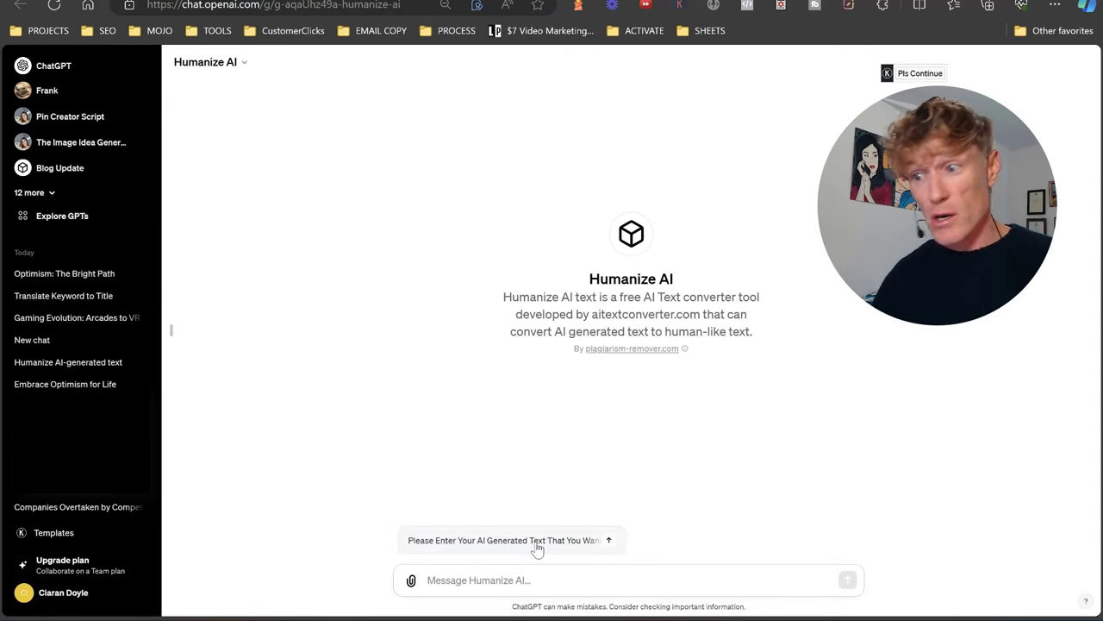
Send the Humanize AI starter prompt and paste the copied optimism article.
{"action": "left_click", "coordinate": [468, 540]}
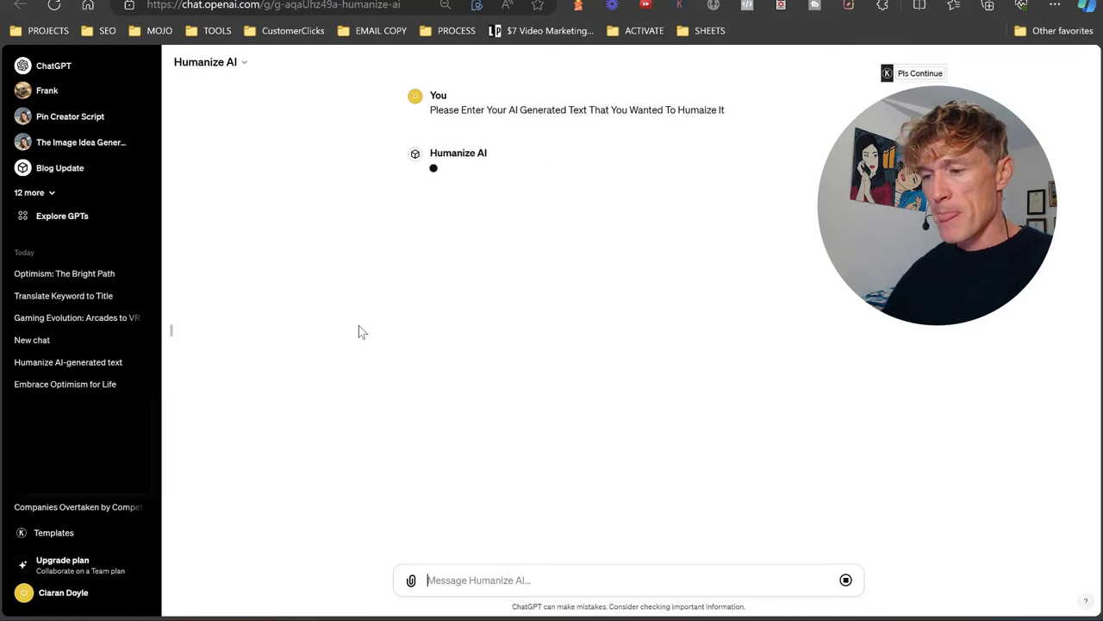
{"action": "key", "text": "ctrl+v"}
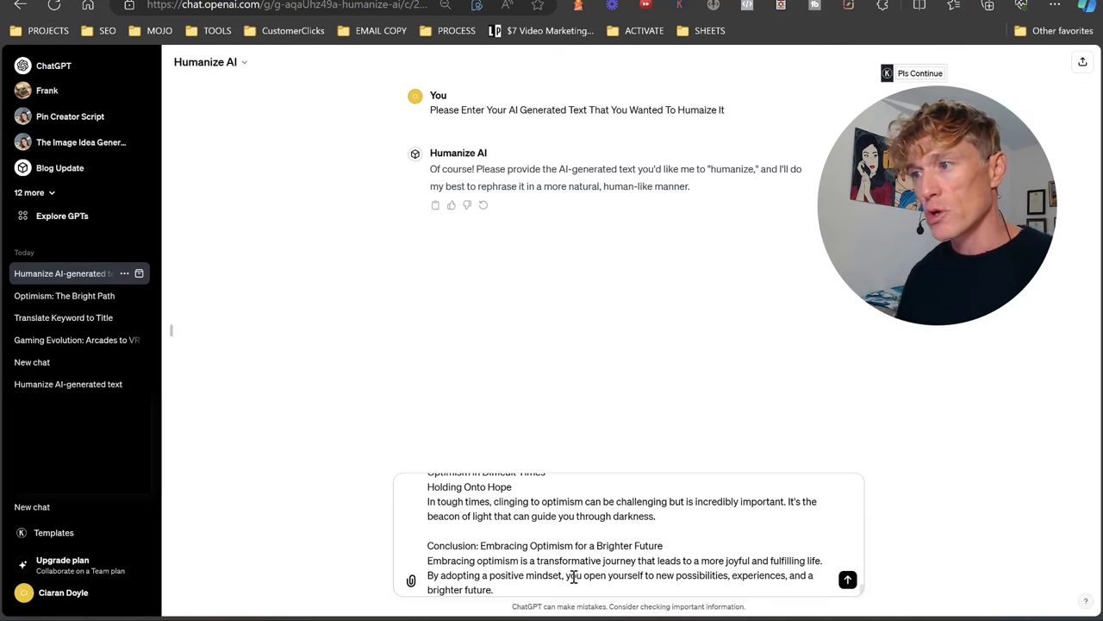
Submit the pasted optimism article to Humanize AI for rewriting.
{"action": "key", "text": "Return"}
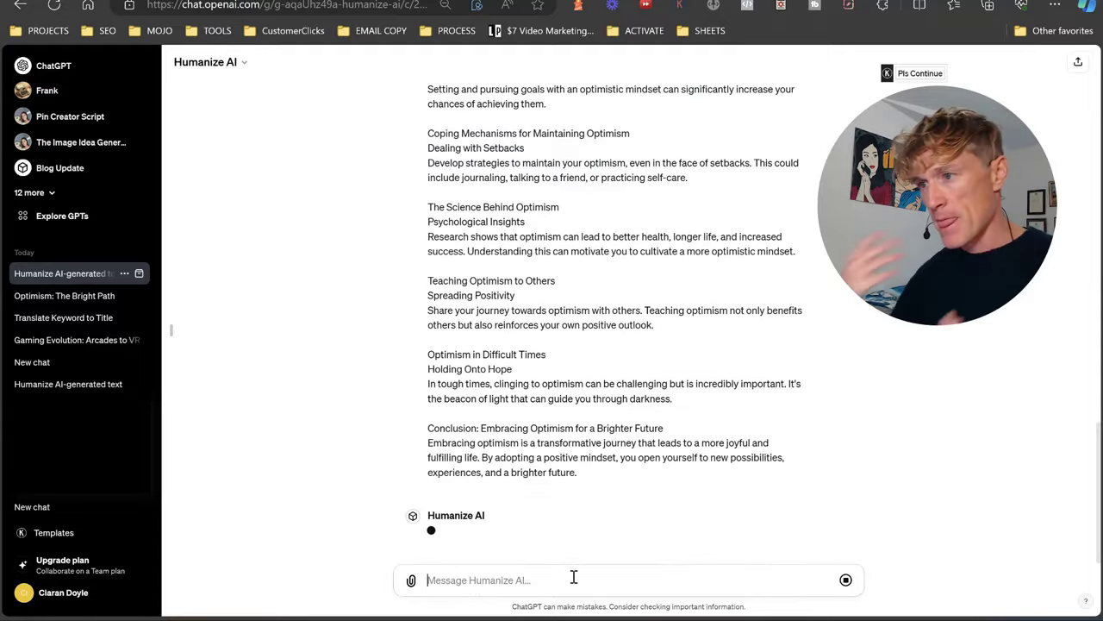